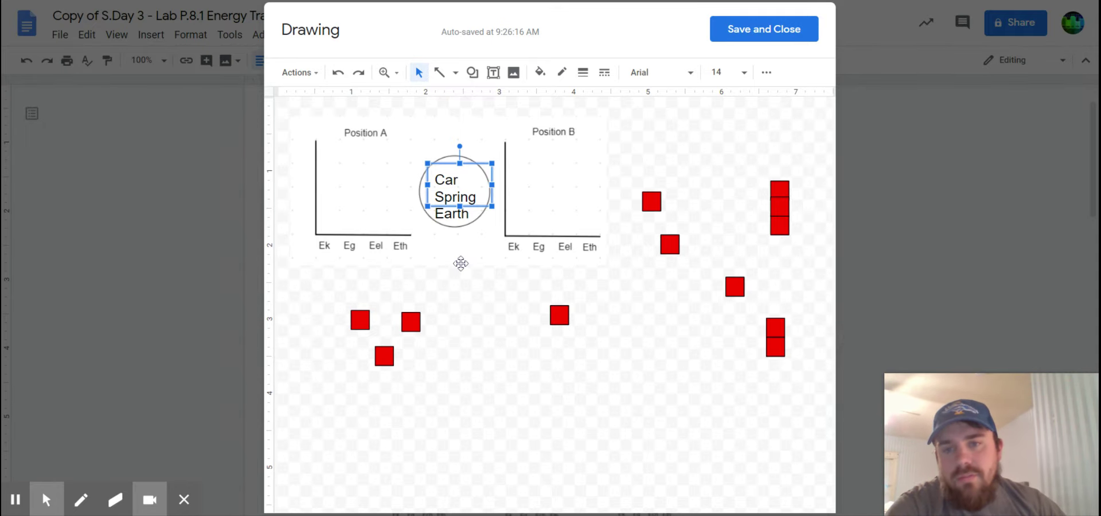
Stack three red squares on Position A's Eel column and one on Position B's Eg column.
click(465, 301)
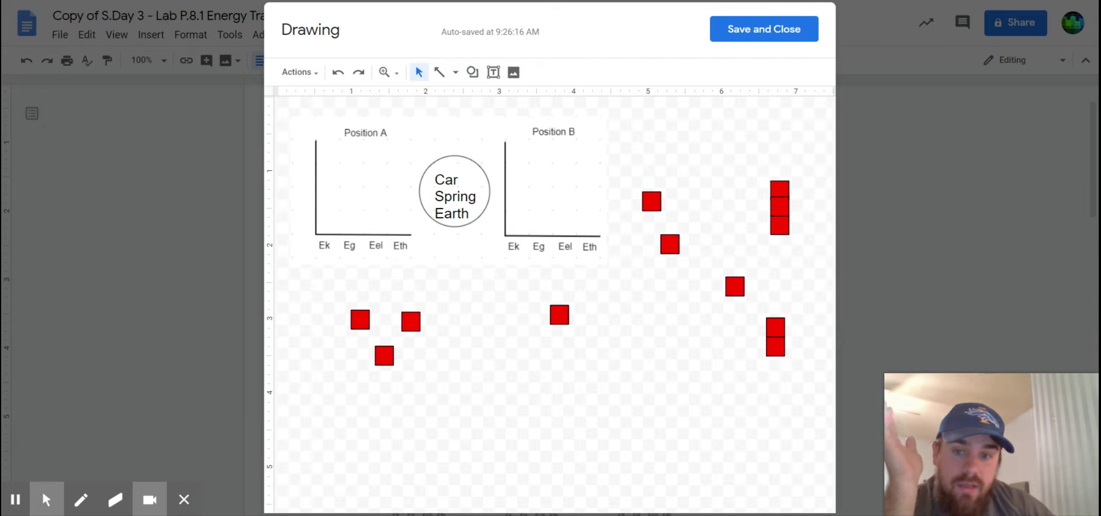
mouse_move(410, 321)
mouse_down()
mouse_move(369, 233)
mouse_move(375, 224)
mouse_up()
drag(359, 319, 374, 211)
mouse_move(384, 355)
mouse_down()
mouse_move(386, 196)
mouse_move(376, 190)
mouse_up()
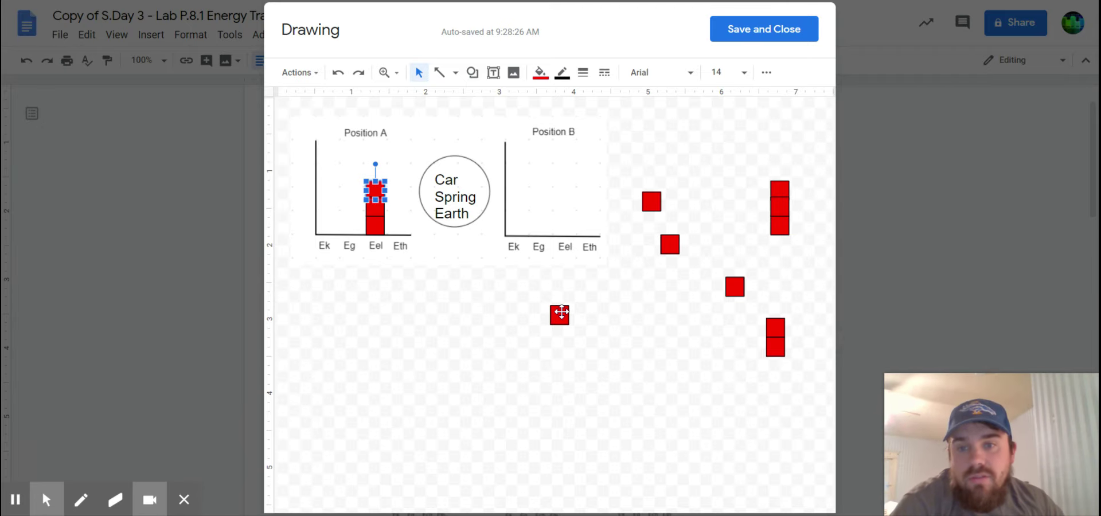
mouse_move(561, 311)
mouse_down()
mouse_move(549, 245)
mouse_move(542, 274)
mouse_move(514, 256)
mouse_move(538, 265)
mouse_move(539, 226)
mouse_up()
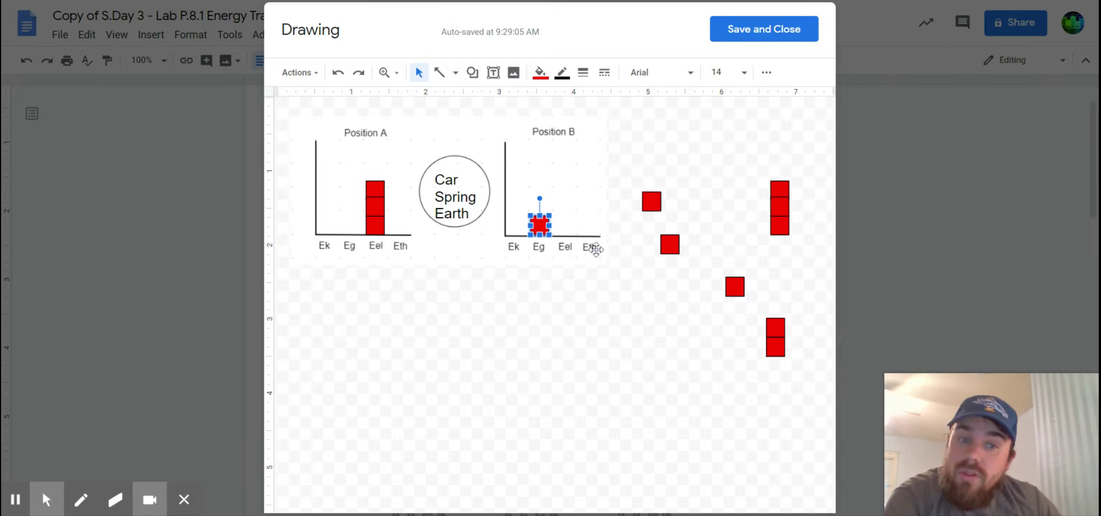
Add two more red squares to Position B's Eg column so it stands three tall.
mouse_move(645, 203)
mouse_down()
mouse_move(521, 213)
mouse_move(539, 209)
mouse_up()
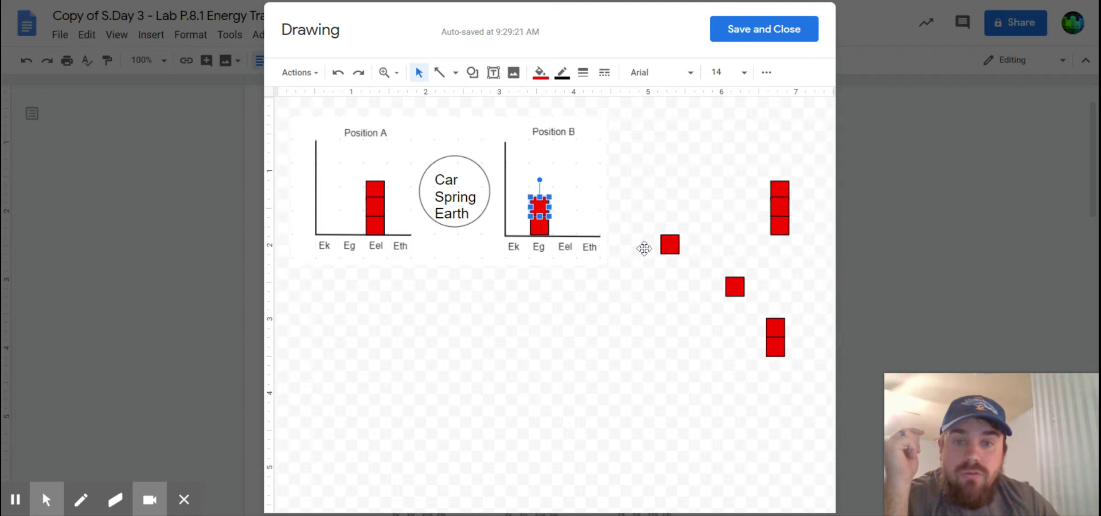
mouse_move(675, 244)
mouse_down()
mouse_move(579, 201)
mouse_move(526, 196)
mouse_move(543, 181)
mouse_move(546, 191)
mouse_up()
click(613, 318)
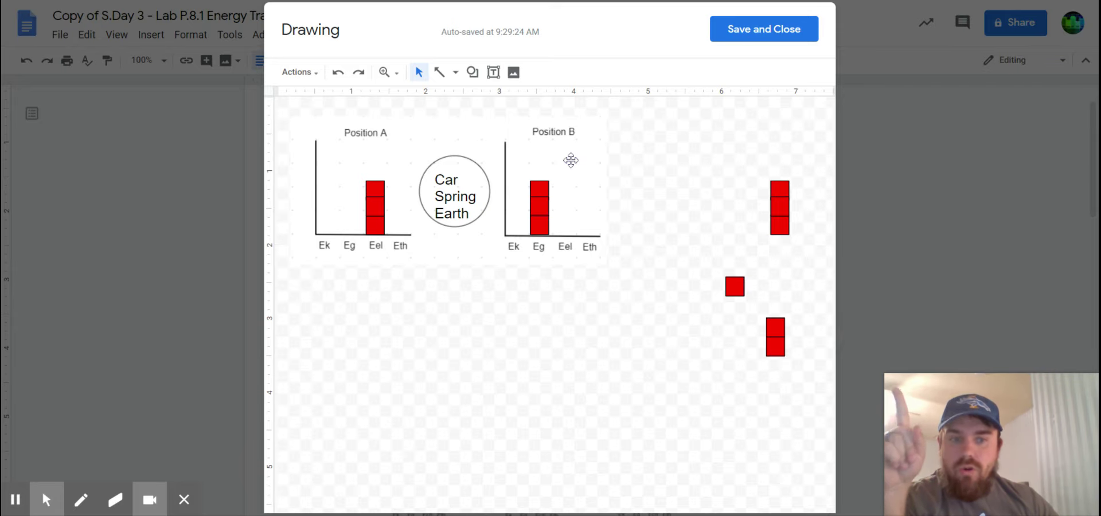
Draw a text box beneath the charts reading 'E @ A = E @ B' and start a new line.
click(499, 75)
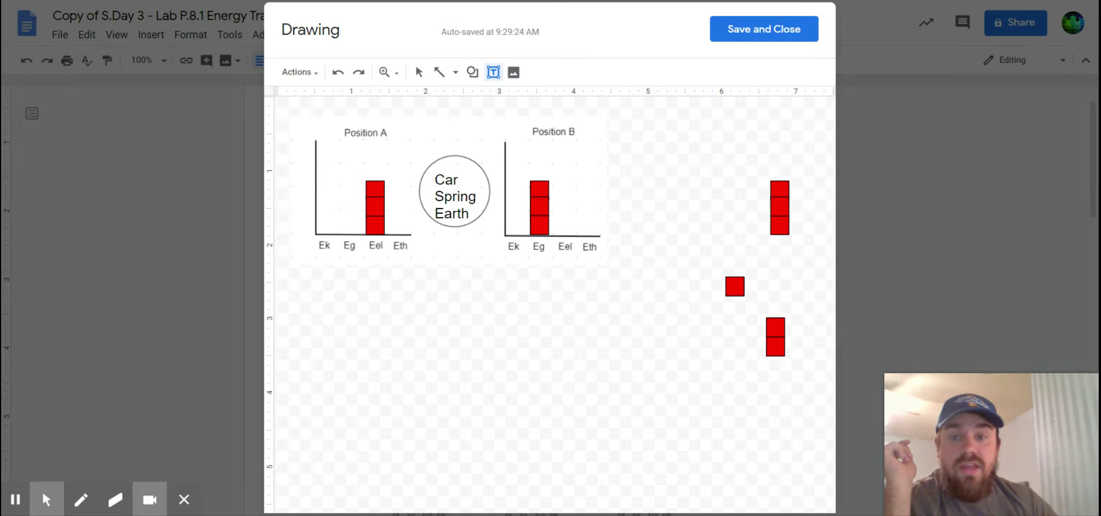
mouse_move(372, 272)
mouse_down()
mouse_move(403, 307)
mouse_move(603, 315)
mouse_up()
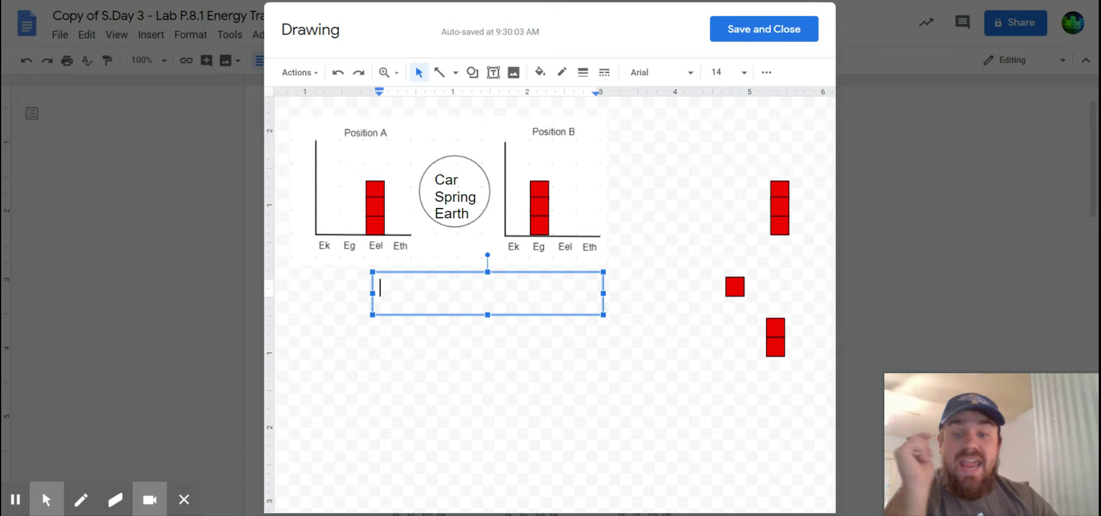
text(D)
key(BackSpace)
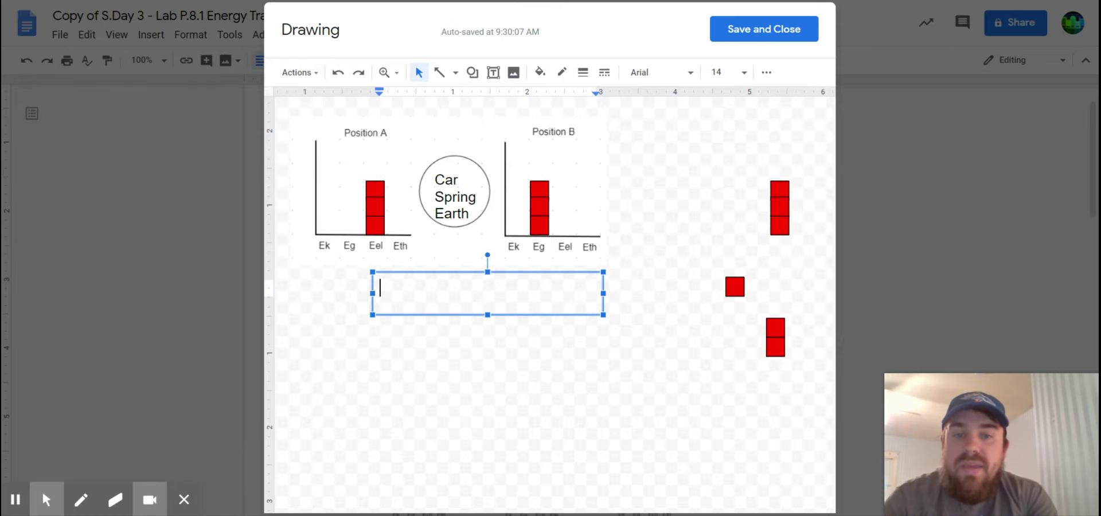
text(POS)
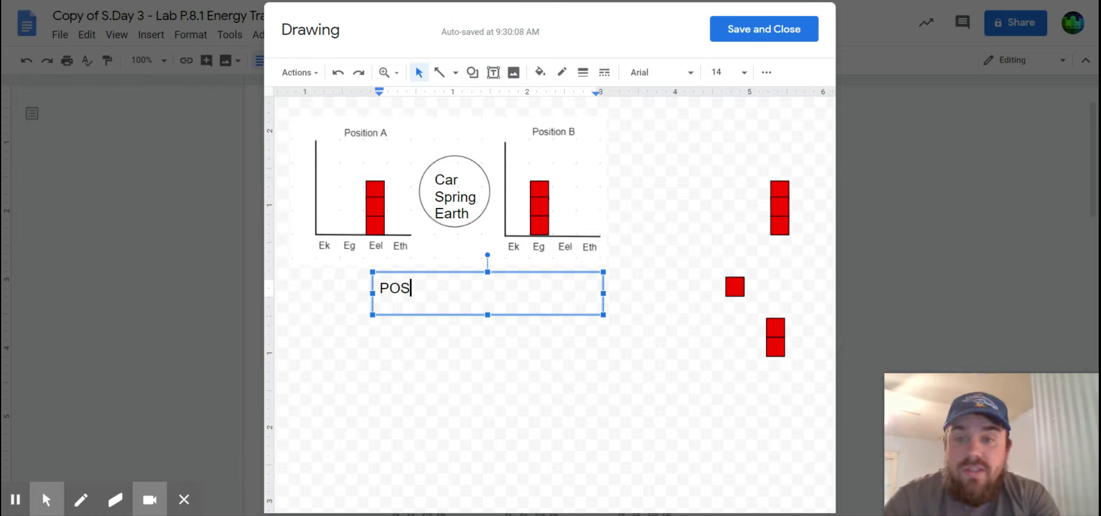
key(BackSpace)
key(BackSpace)
key(BackSpace)
text(E )
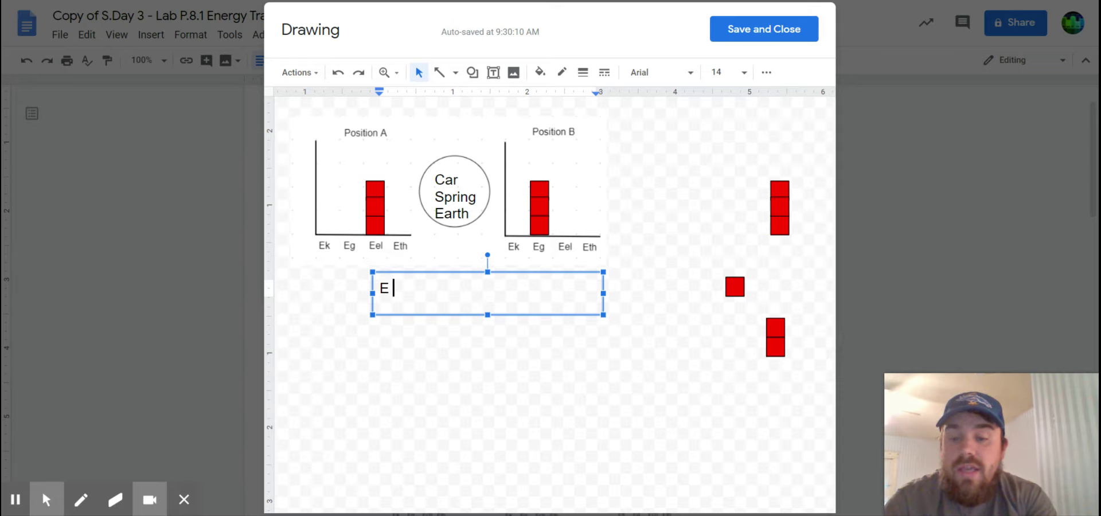
text(@ A )
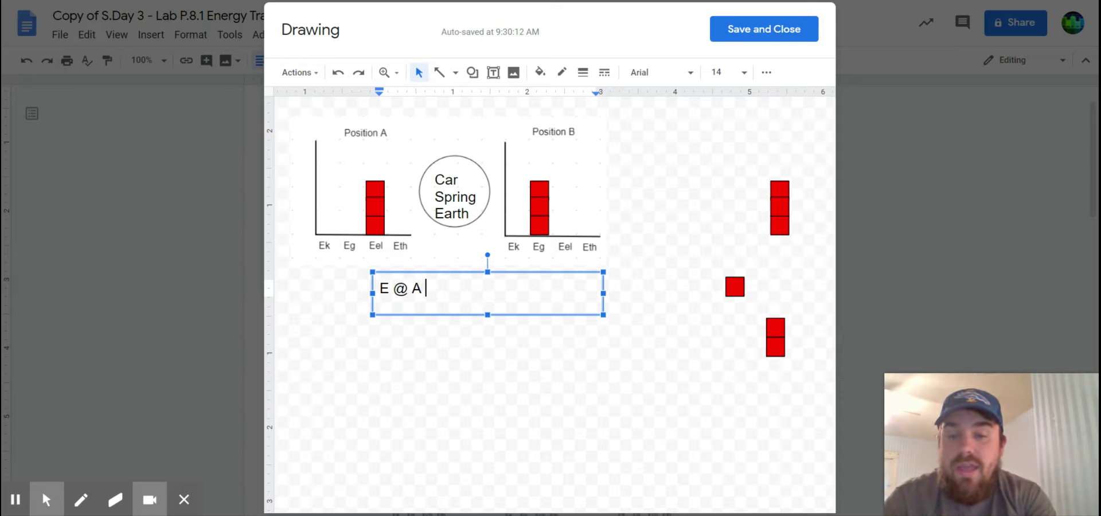
text(= E @ B)
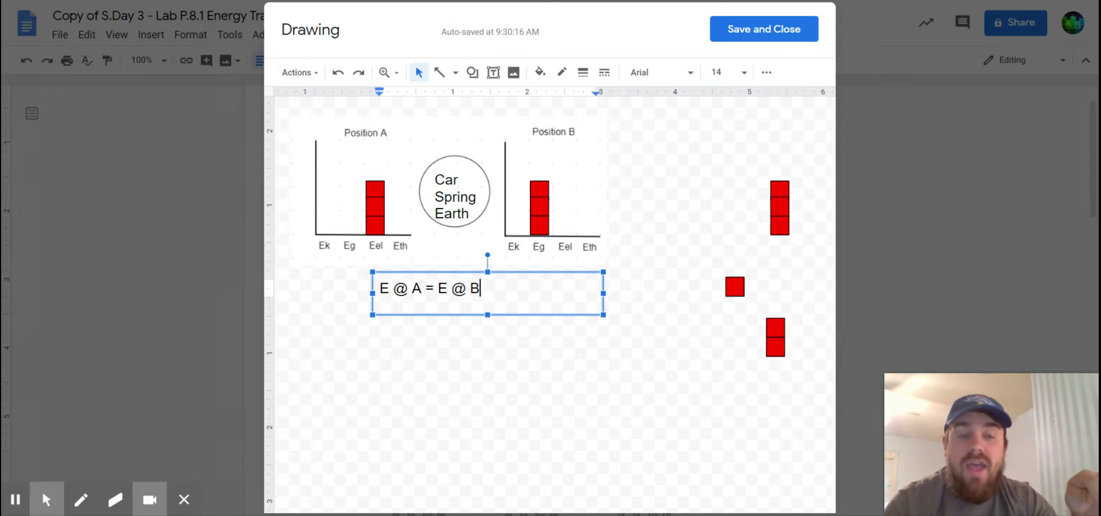
key(Return)
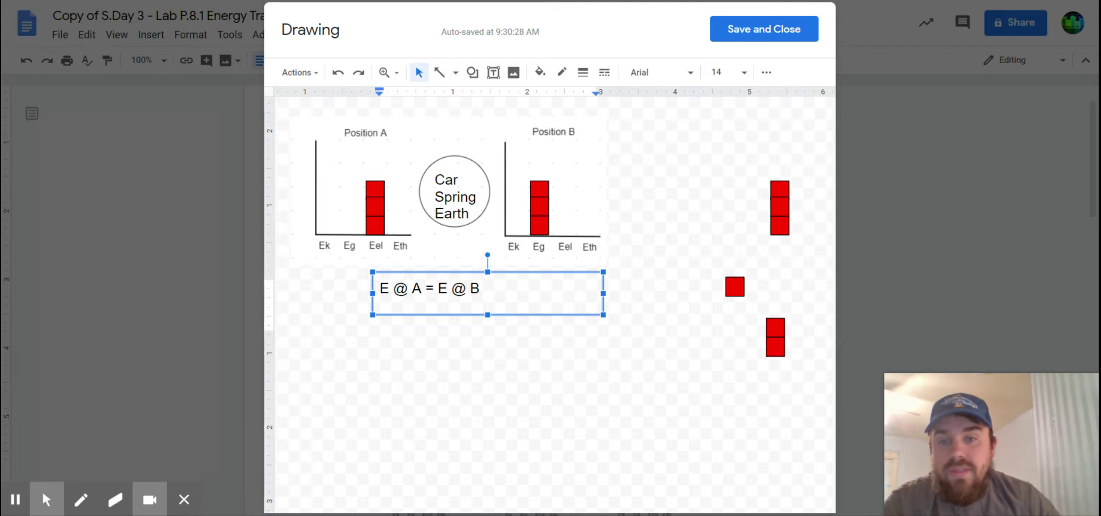
Enlarge the text box and type EelA=EgB on the second line with subscripted elA and gB.
drag(487, 314, 487, 366)
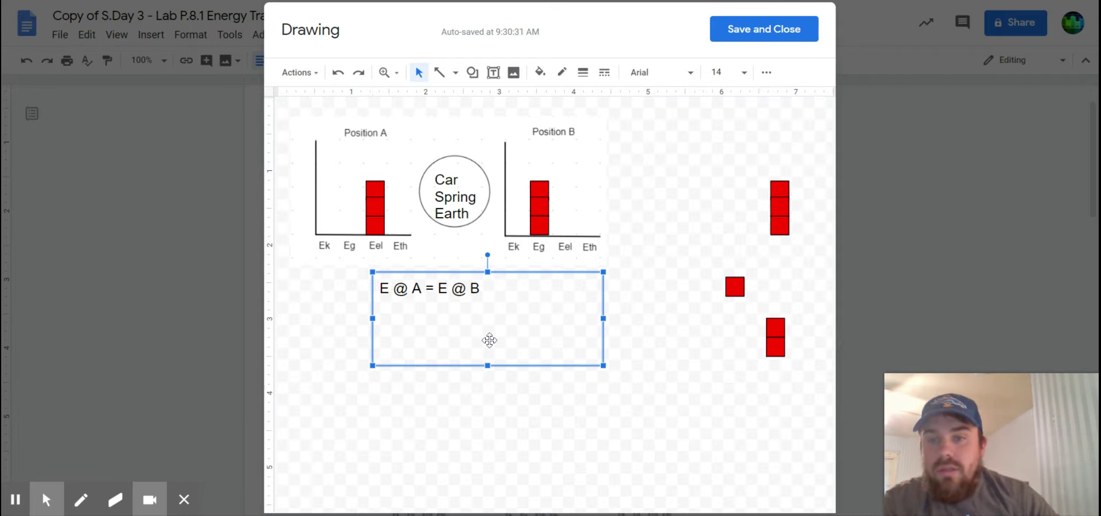
click(442, 325)
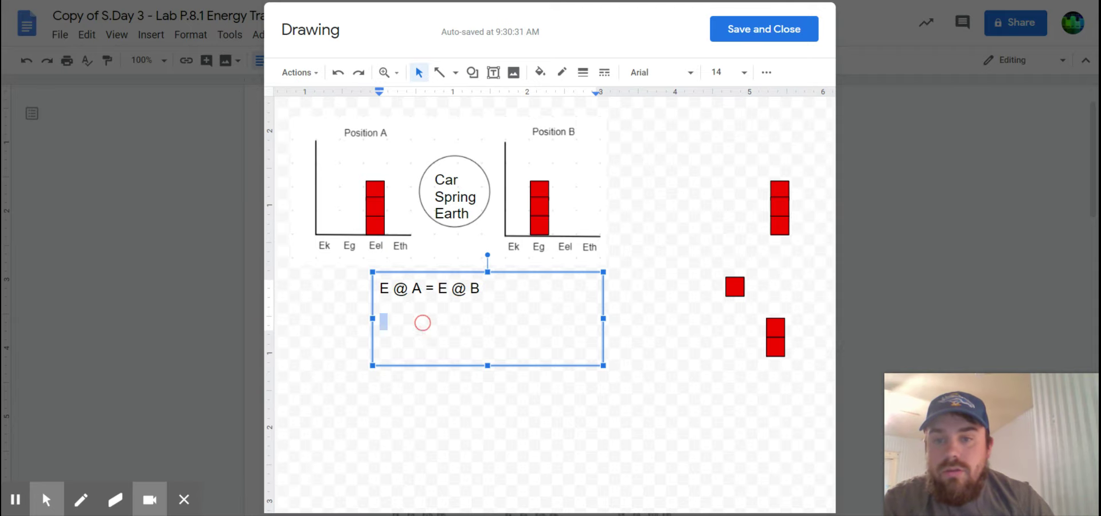
text(E)
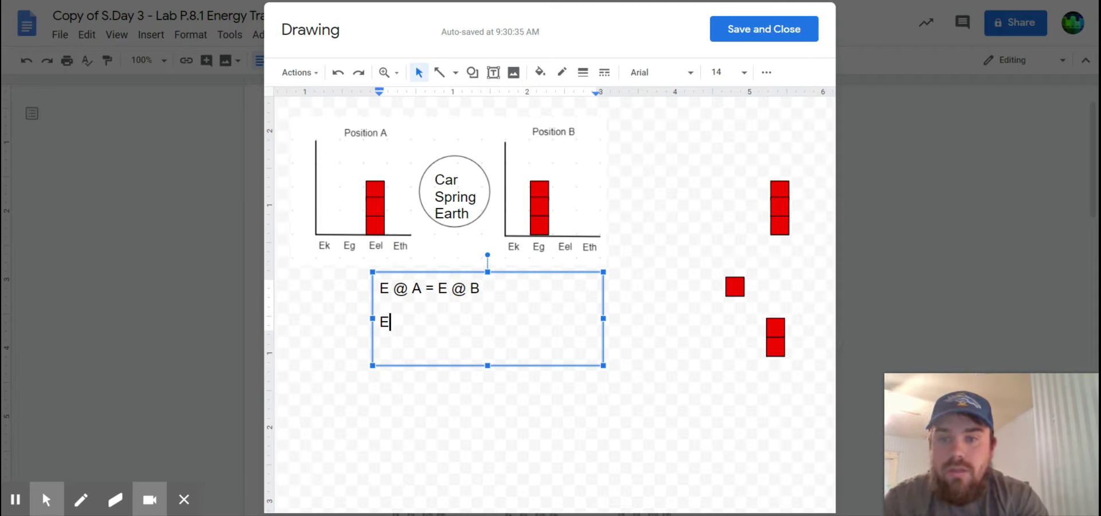
key(ctrl+comma)
text(el)
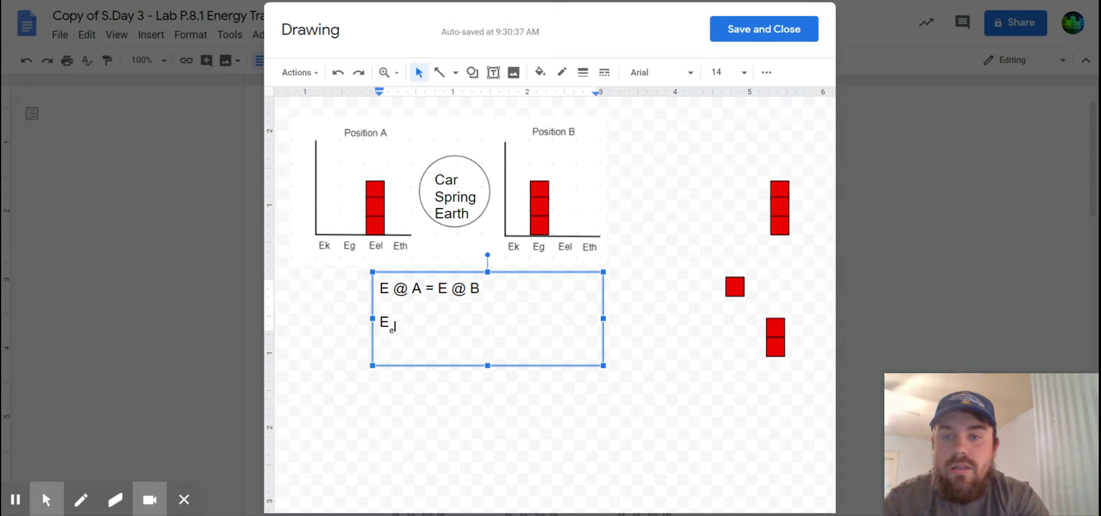
text(A)
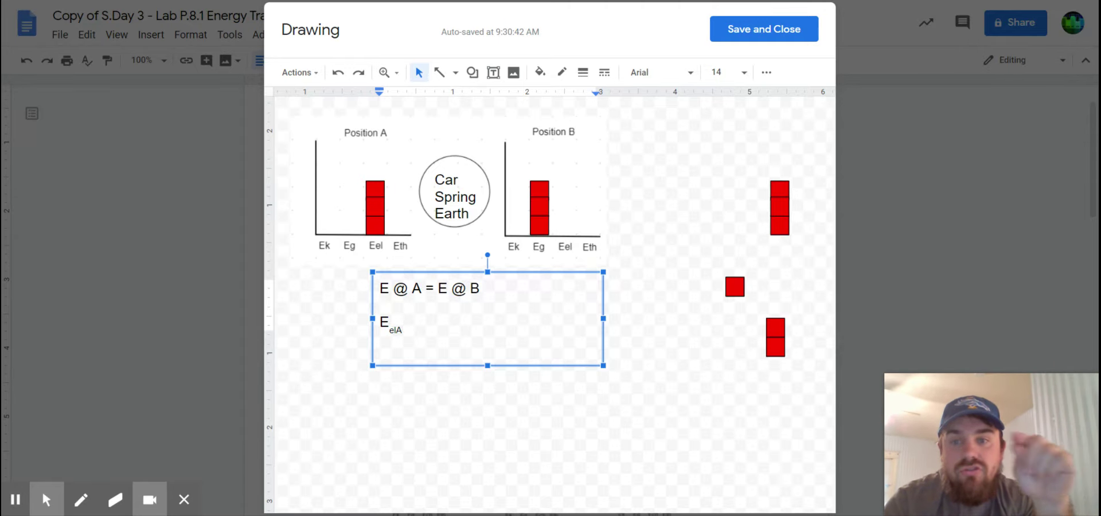
text(=)
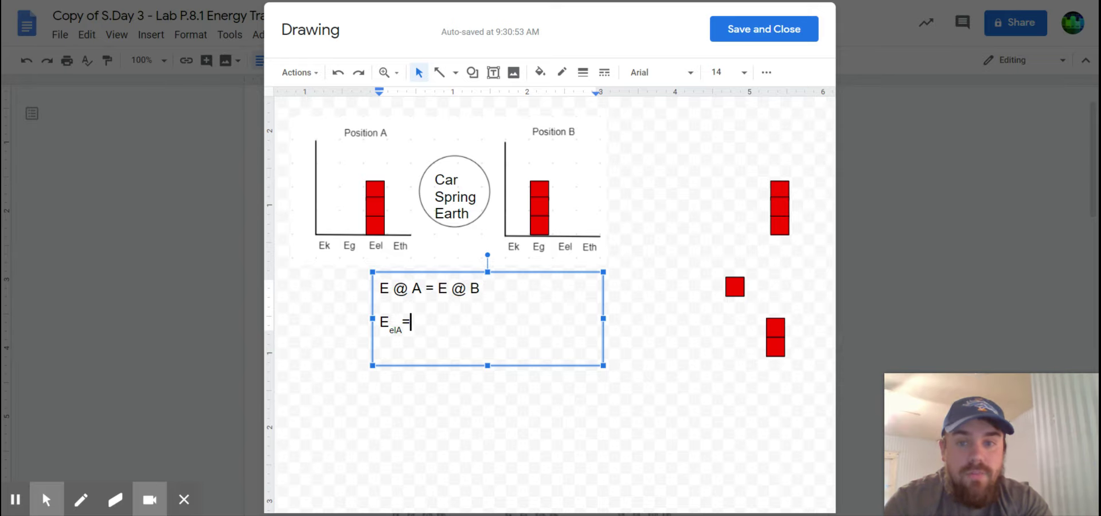
text(E)
key(ctrl+comma)
text(gB)
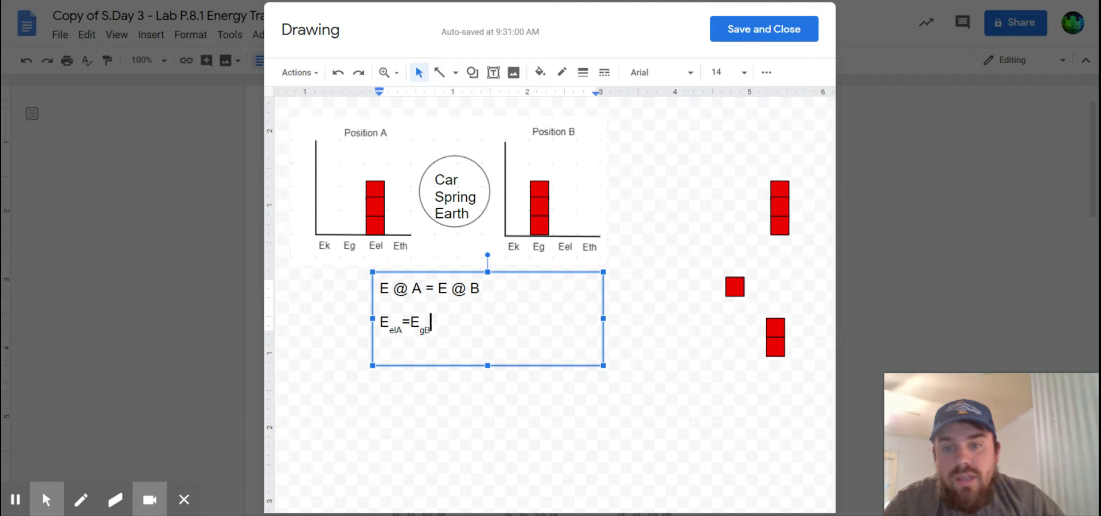
Make the EelA=EgB line bold and deselect the text box.
drag(431, 325, 357, 321)
key(ctrl+b)
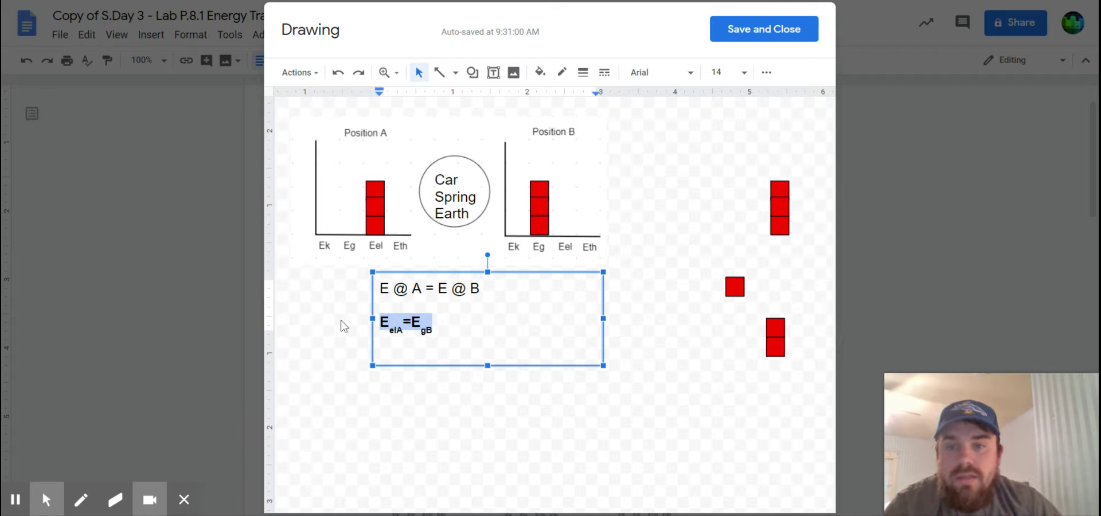
click(648, 430)
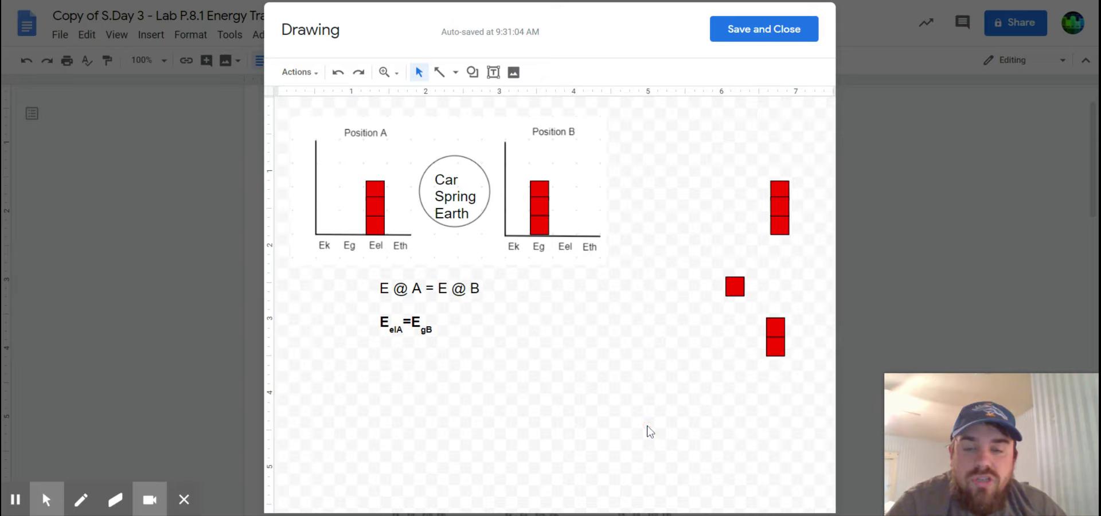